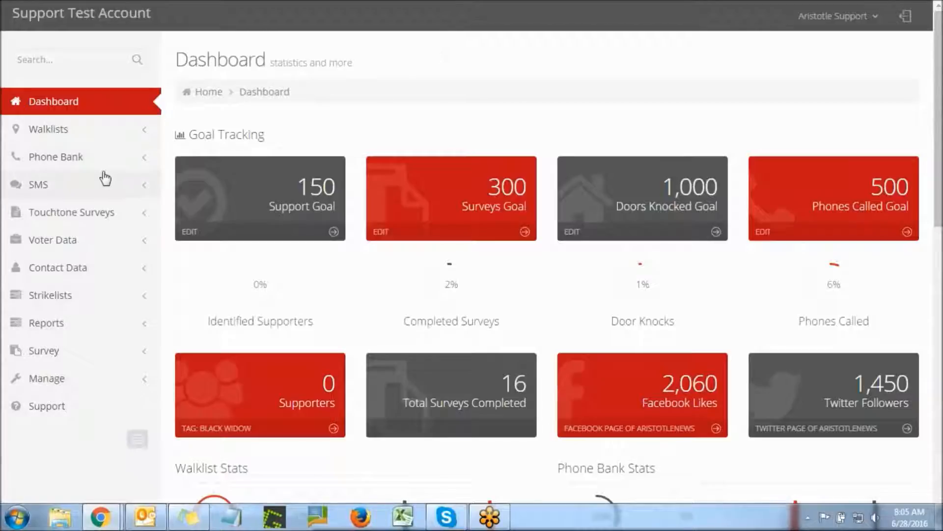
# - Create a survey titled "Predictive Dialing Survey" and add a page named "Question 1" to it
pyautogui.click(54, 350)
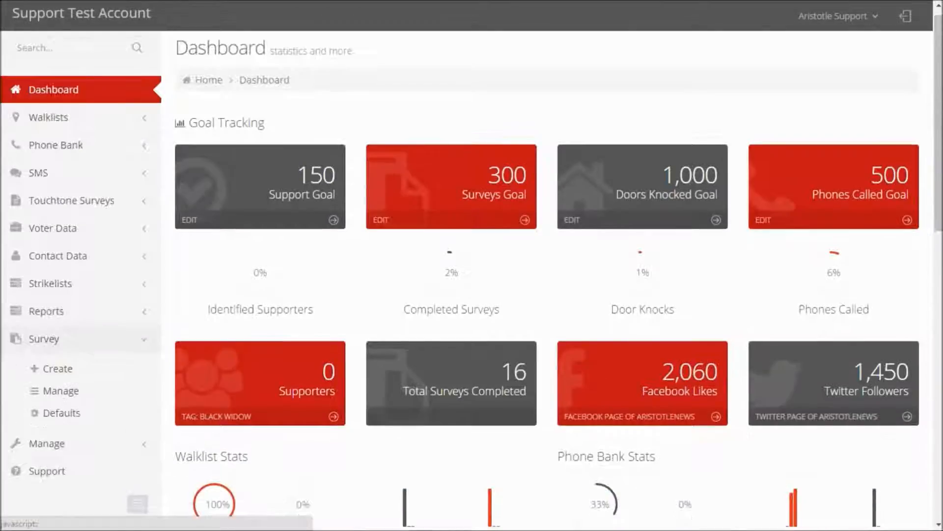
pyautogui.scroll(-3, 56, 341)
pyautogui.click(64, 216)
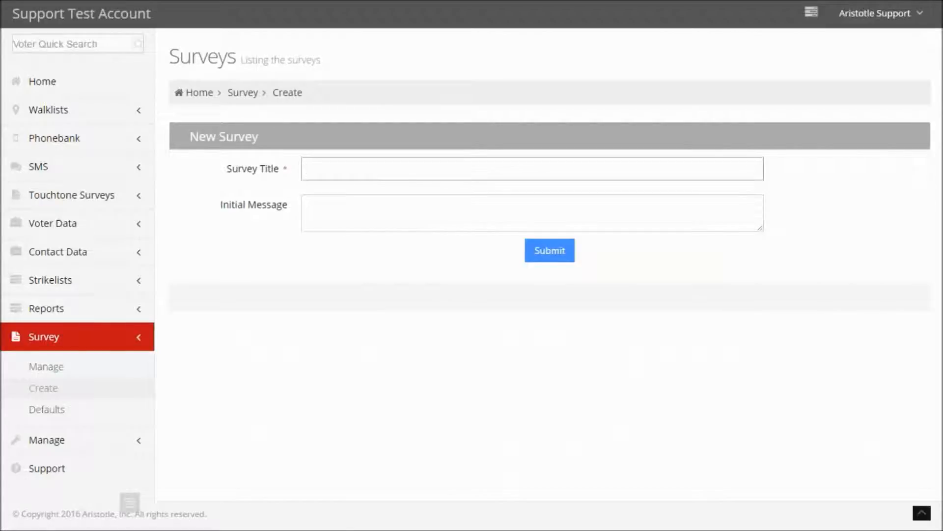
pyautogui.write('Predictive Dialing Survey')
pyautogui.click(539, 255)
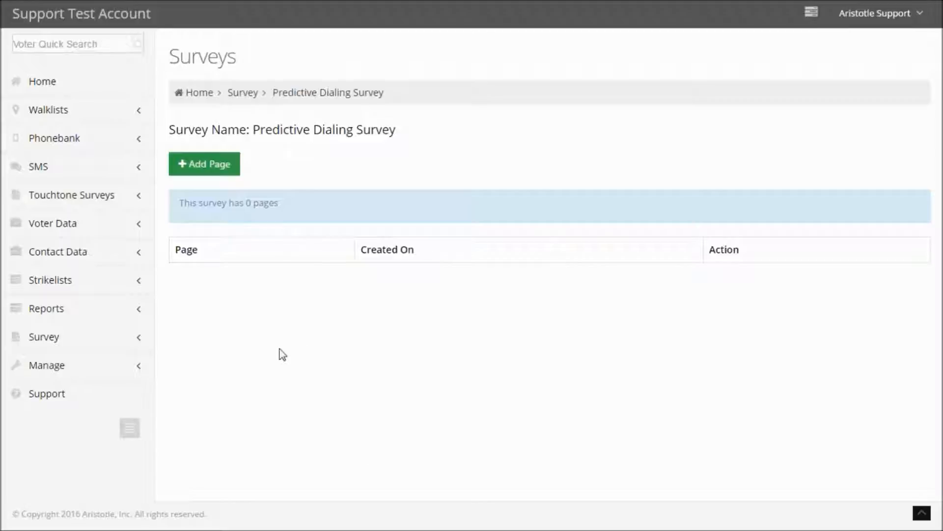
pyautogui.click(216, 165)
pyautogui.click(341, 168)
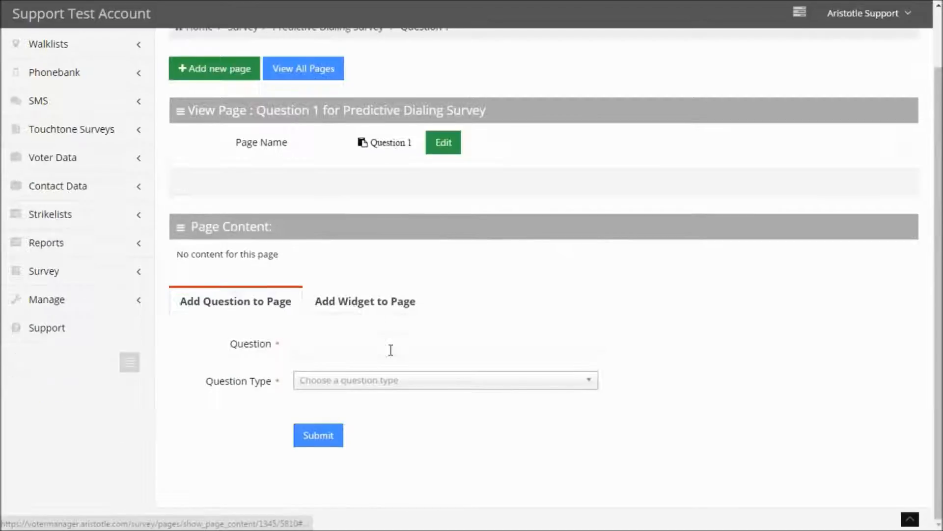
# - Enter the question "Are you voting?" on the Question 1 page, with question type System Tags and tag type Radio Buttons
pyautogui.click(391, 350)
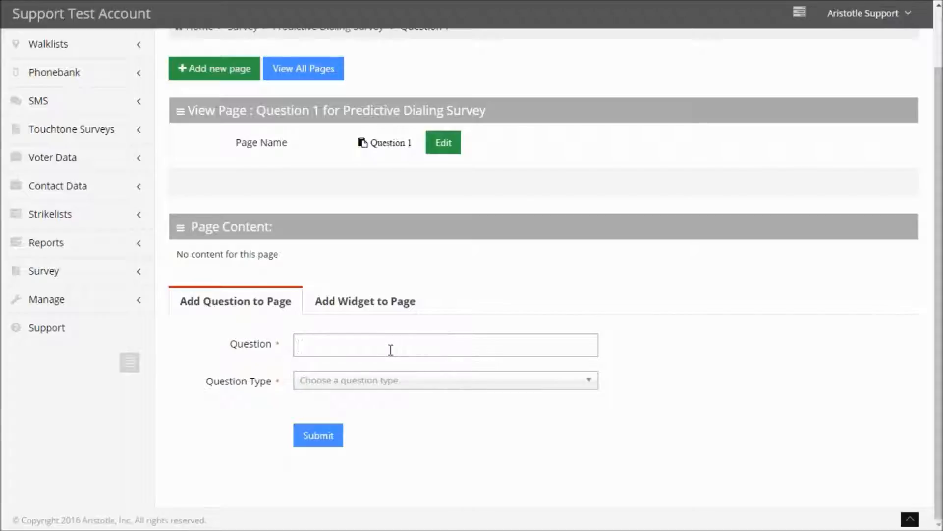
pyautogui.write('Are you voting?')
pyautogui.click(573, 388)
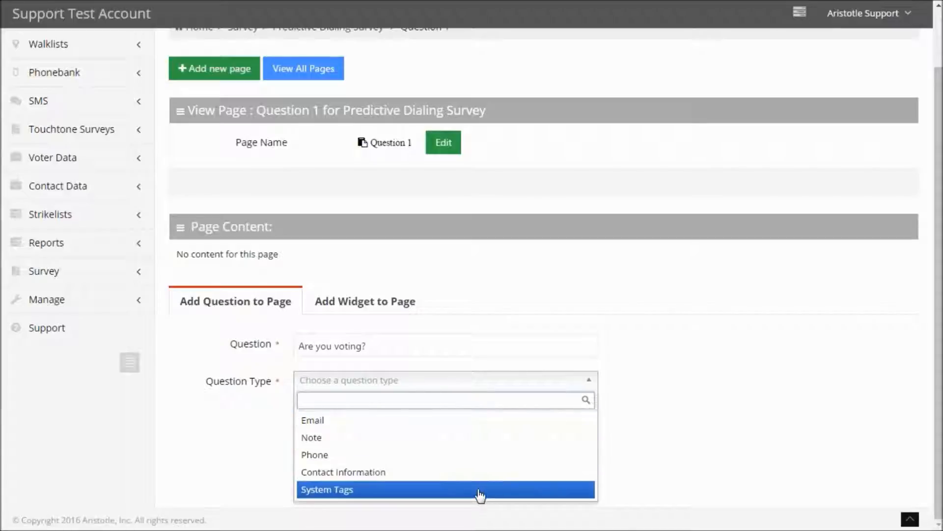
pyautogui.click(347, 491)
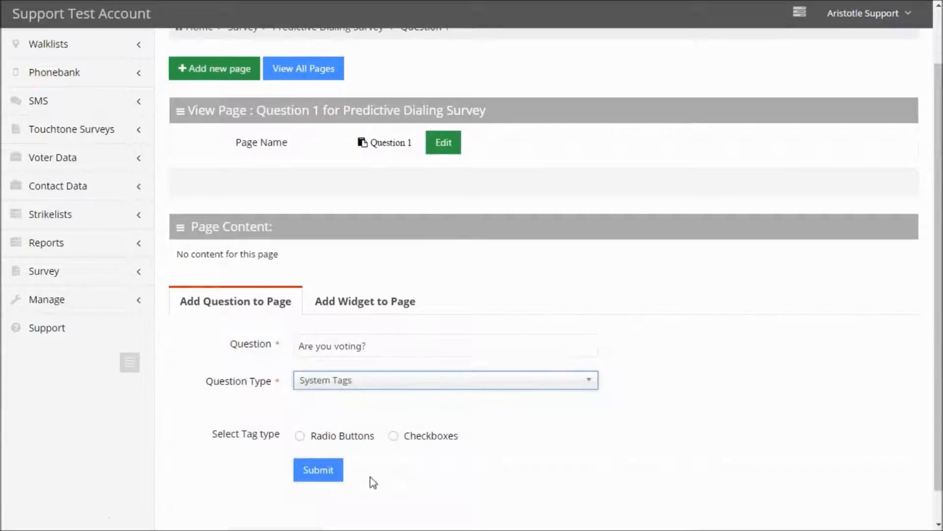
pyautogui.click(300, 436)
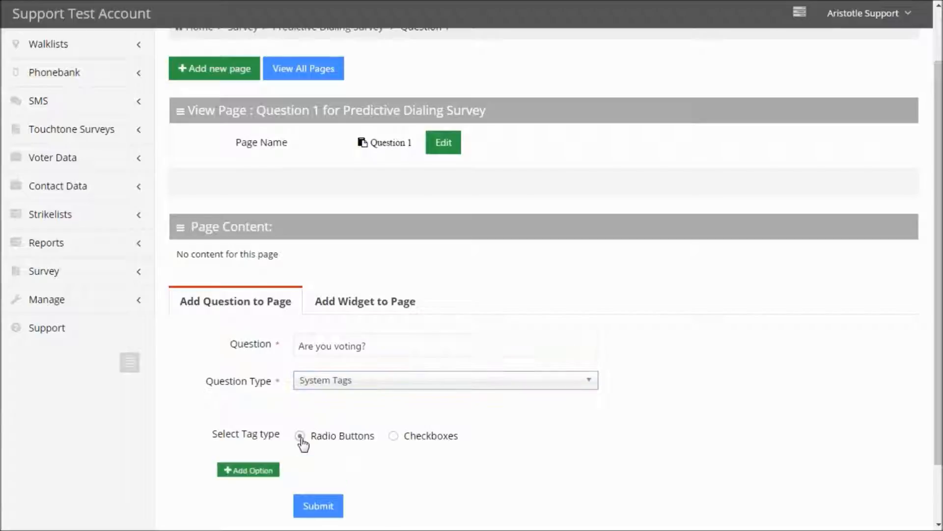
# - Add the answer options "Yes I am voting" and "No I am not voting" without page links, and submit the question
pyautogui.scroll(-2, 183, 436)
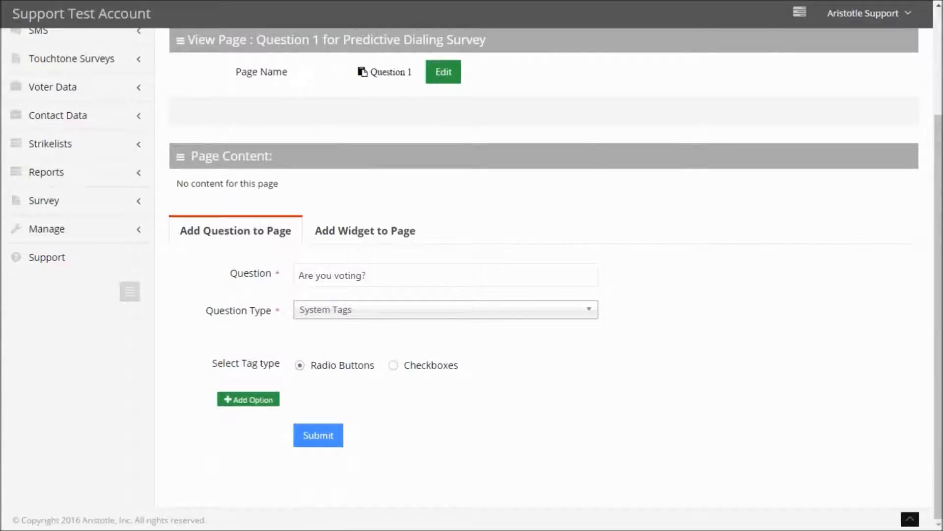
pyautogui.click(233, 402)
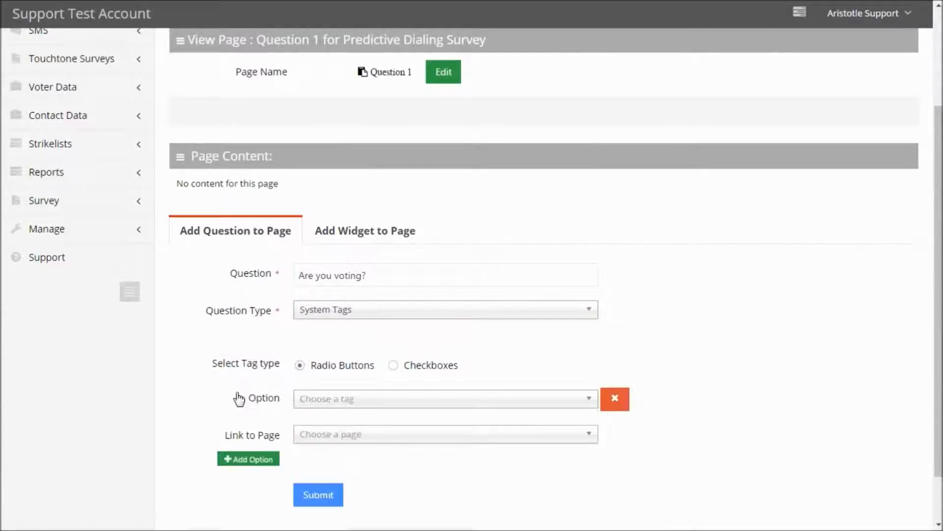
pyautogui.scroll(-2, 219, 388)
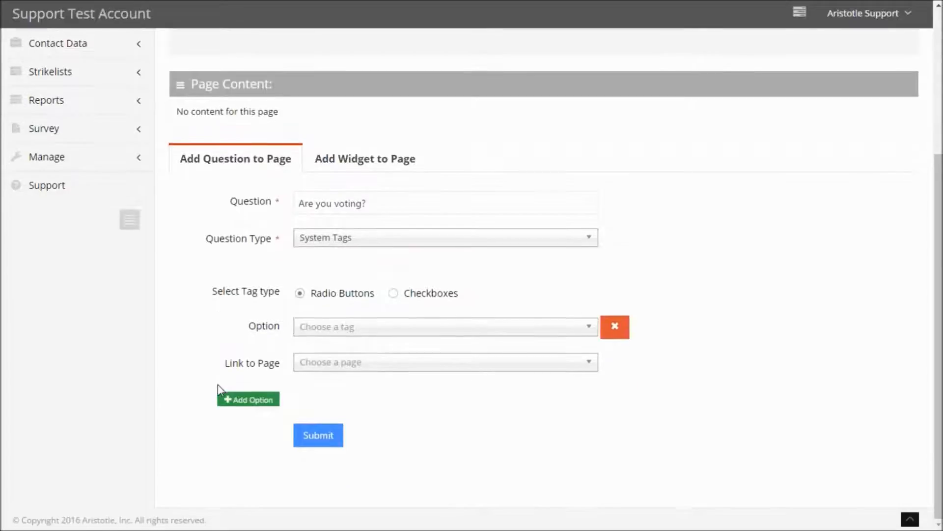
pyautogui.click(581, 329)
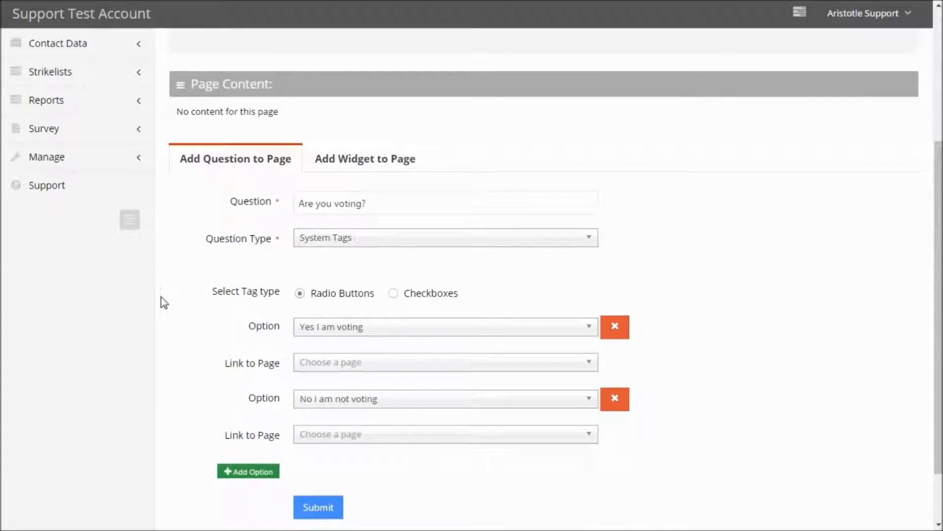
pyautogui.click(311, 511)
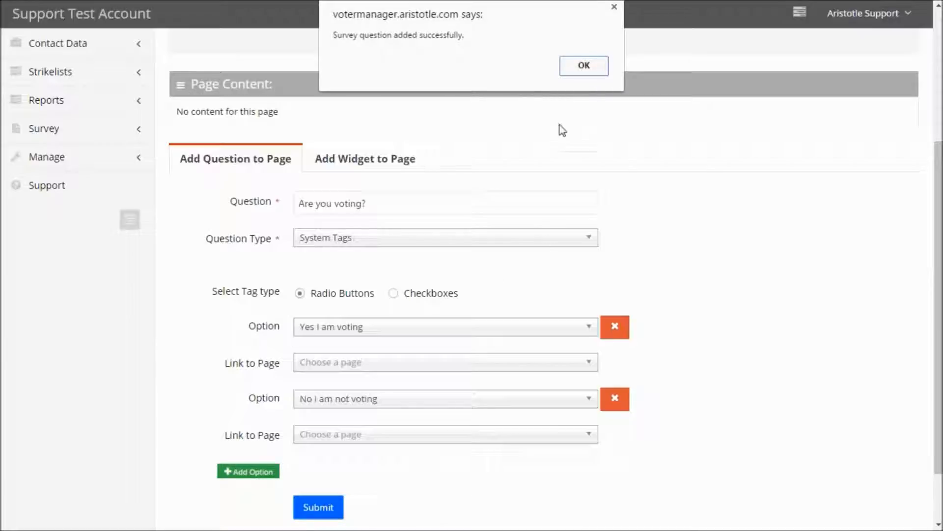
pyautogui.click(575, 65)
# - Set the Predictive Dialing Survey to active in the list of surveys
pyautogui.scroll(3, 641, 227)
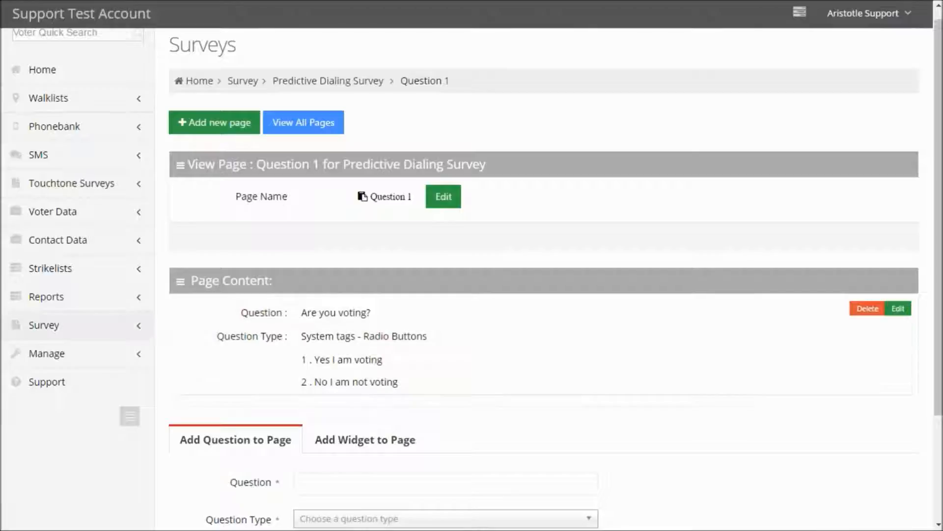
pyautogui.click(44, 325)
pyautogui.click(55, 363)
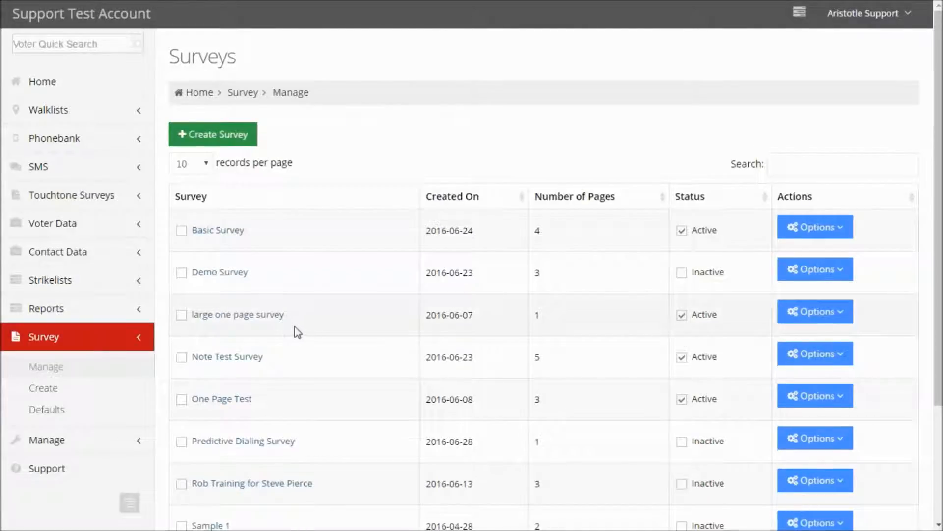
pyautogui.scroll(-1, 332, 334)
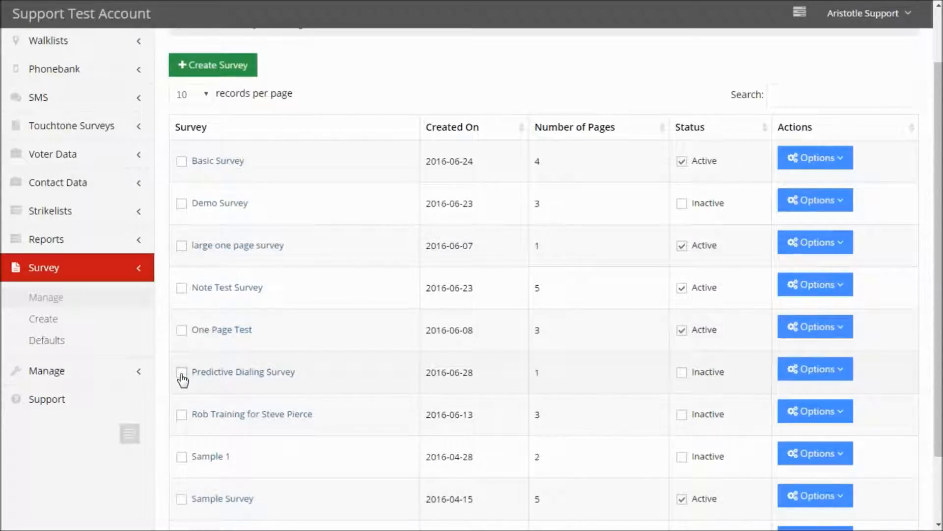
pyautogui.click(682, 372)
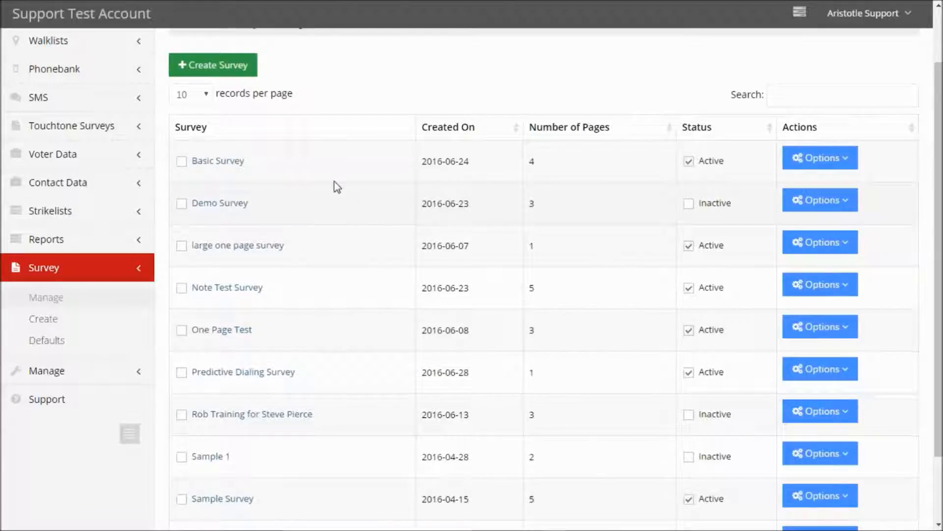
# - Assign the Predictive Dialing Survey to the phone bank "Phonebank test 5/19/16" and confirm the update
pyautogui.click(102, 74)
pyautogui.click(72, 143)
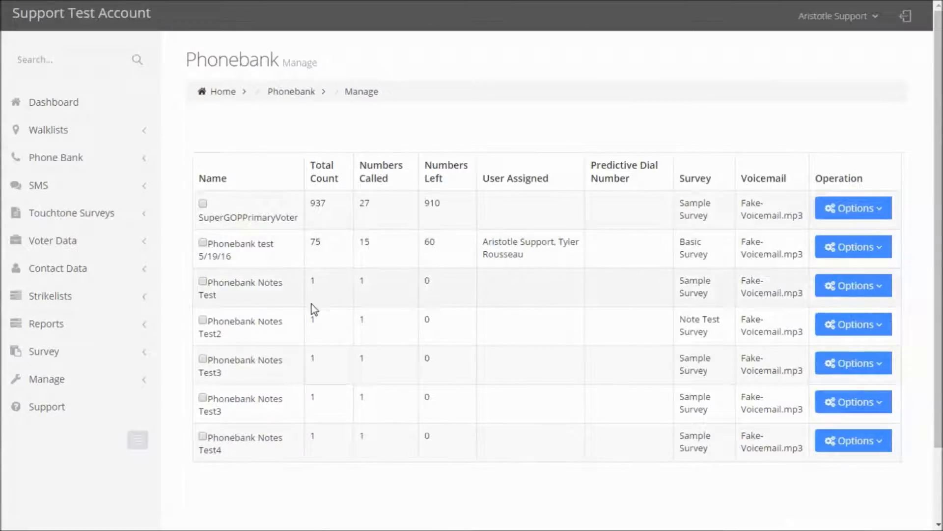
pyautogui.click(202, 242)
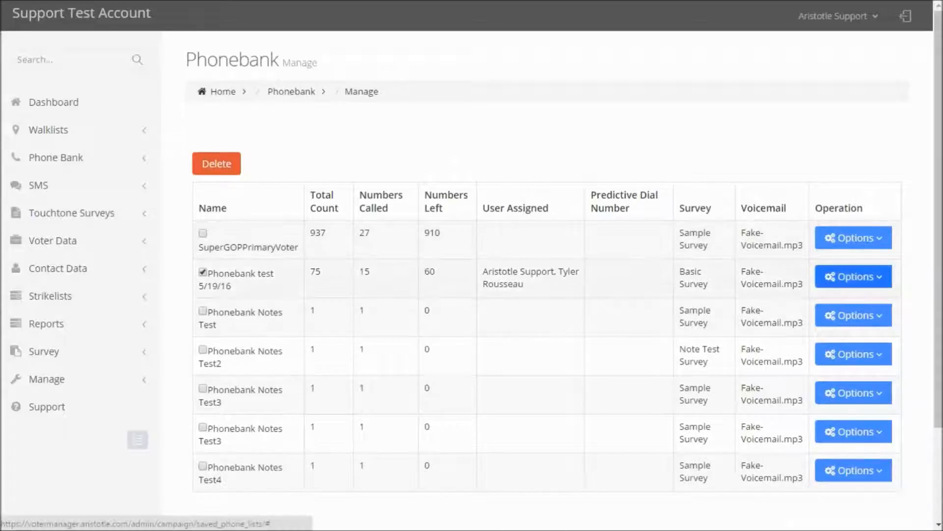
pyautogui.click(854, 276)
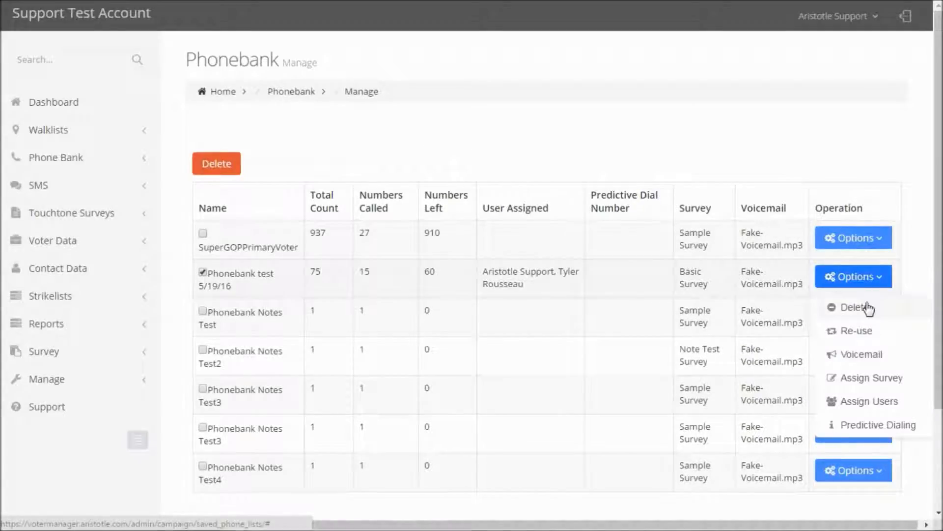
pyautogui.click(882, 382)
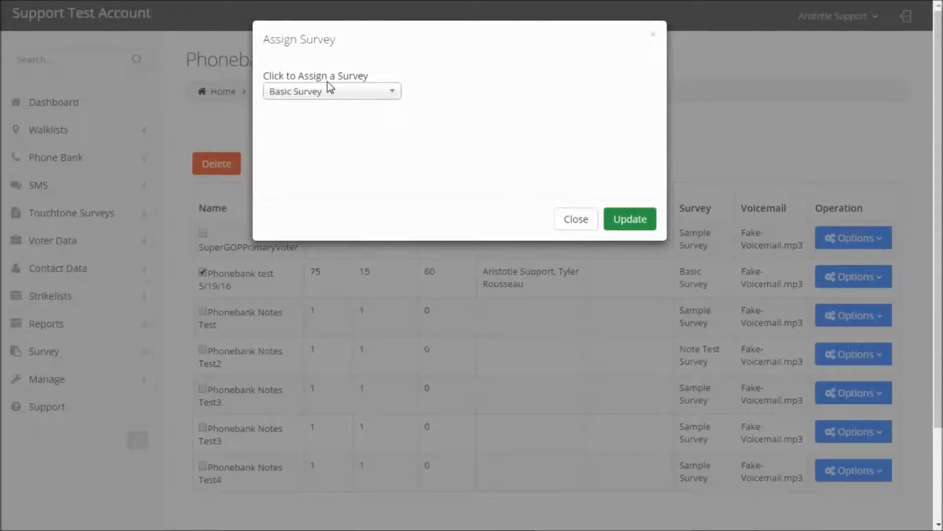
pyautogui.click(362, 94)
pyautogui.moveTo(388, 139); pyautogui.dragTo(389, 156)
pyautogui.click(328, 170)
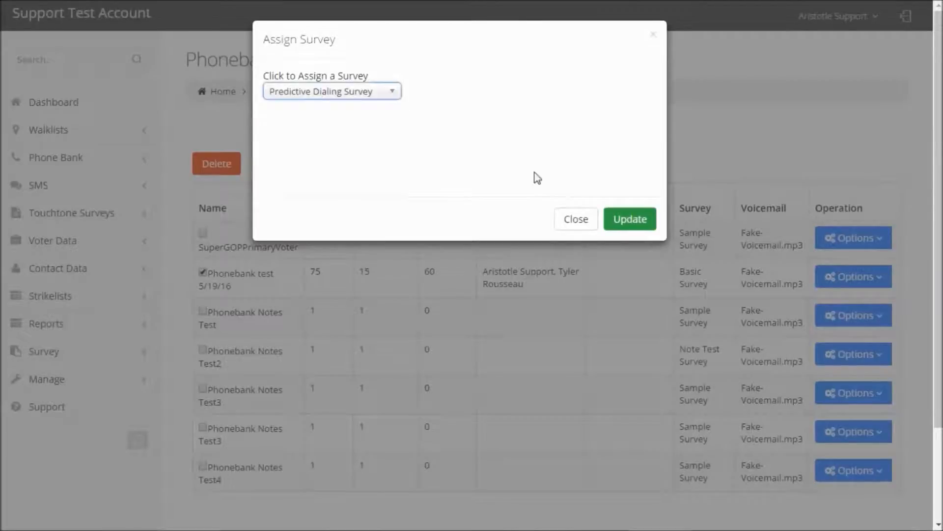
pyautogui.click(638, 219)
pyautogui.click(576, 62)
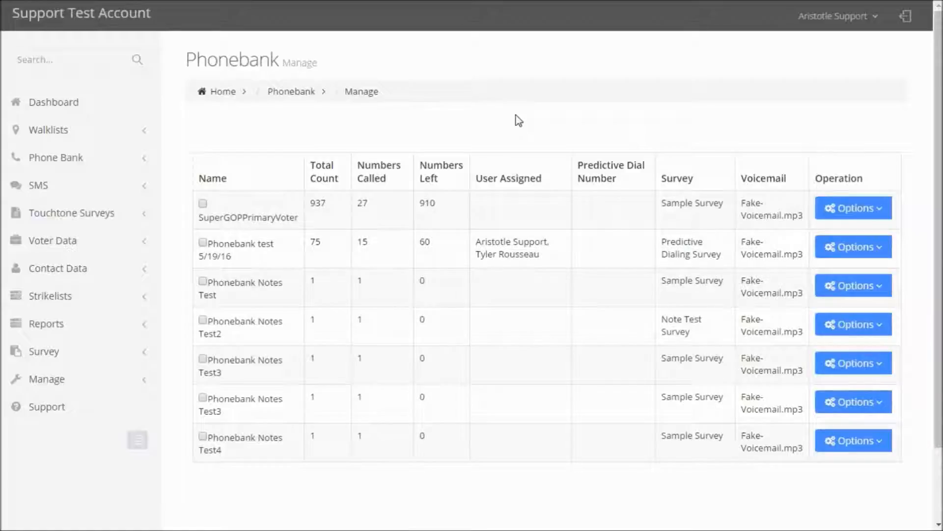
# - Set Predictive Dialing to Enabled in the phone bank settings and save the phone bank types
pyautogui.click(130, 169)
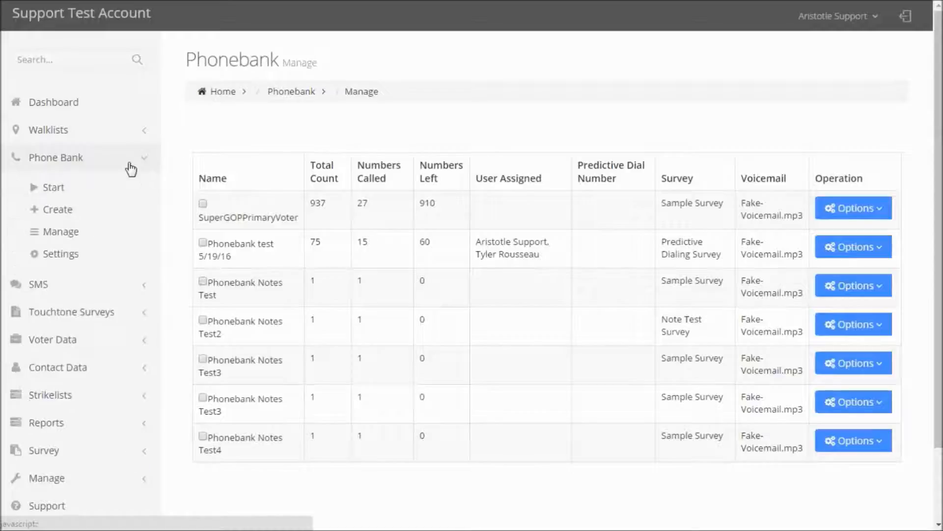
pyautogui.click(84, 259)
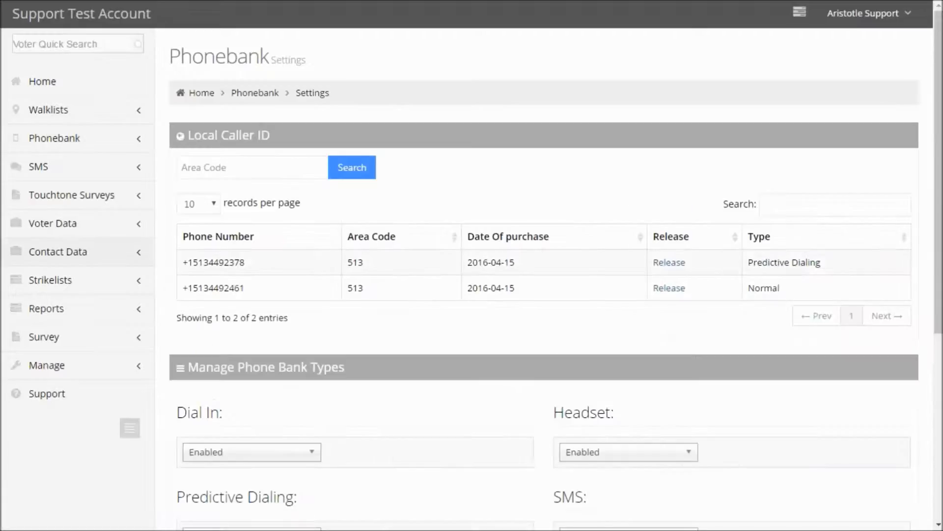
pyautogui.scroll(-4, 445, 349)
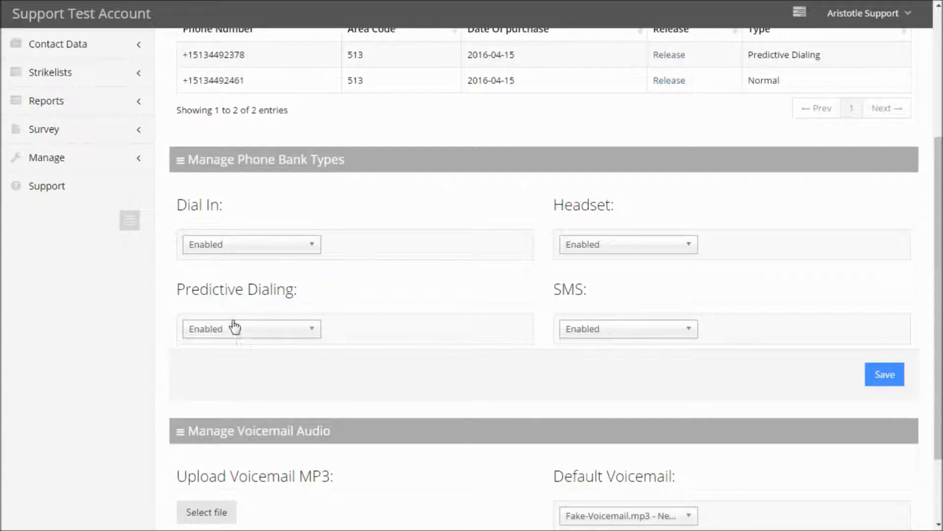
pyautogui.click(316, 335)
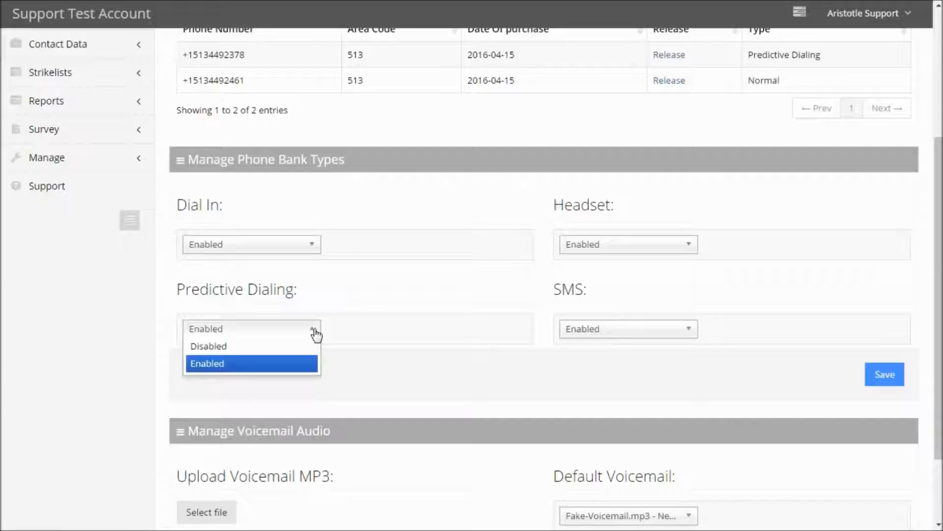
pyautogui.click(301, 366)
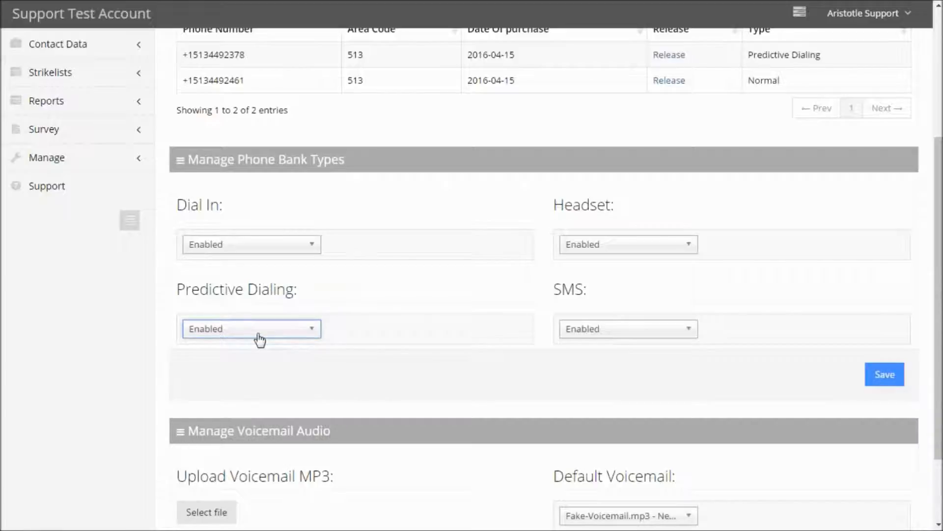
pyautogui.click(375, 347)
pyautogui.click(885, 374)
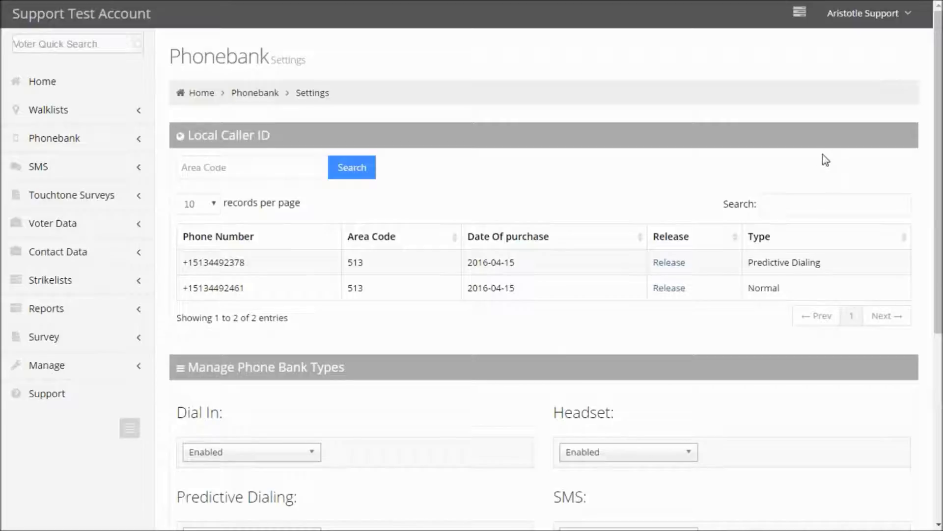
# - Search for local caller ID numbers in area code 760 and try to purchase the first one for predictive dialing
pyautogui.click(261, 168)
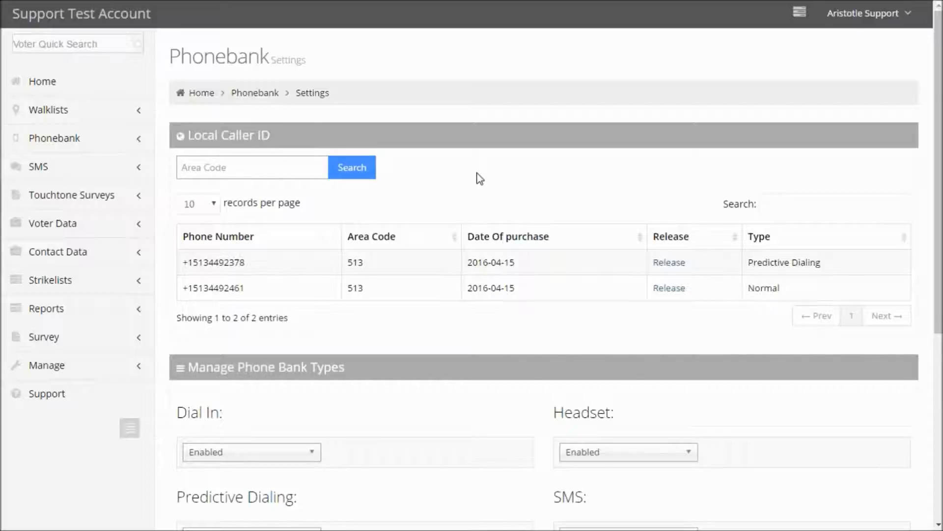
pyautogui.write('760')
pyautogui.click(350, 171)
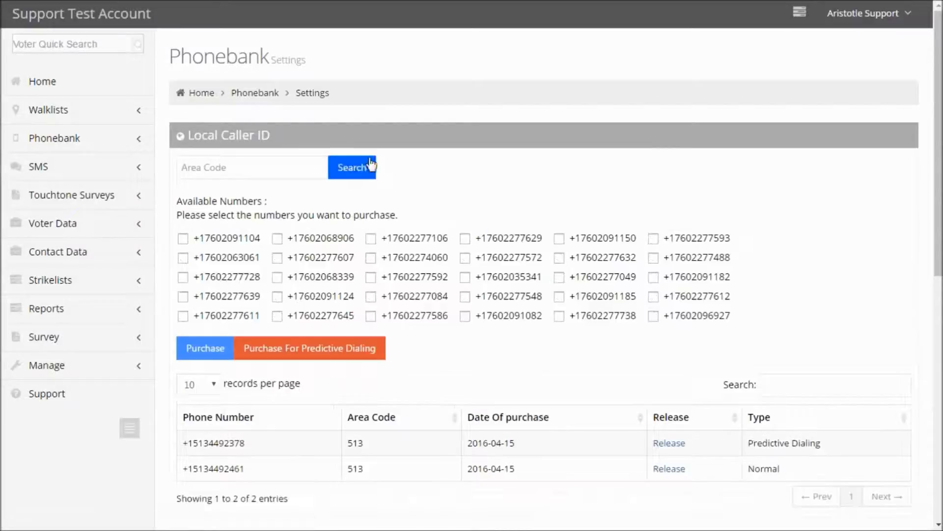
pyautogui.click(183, 240)
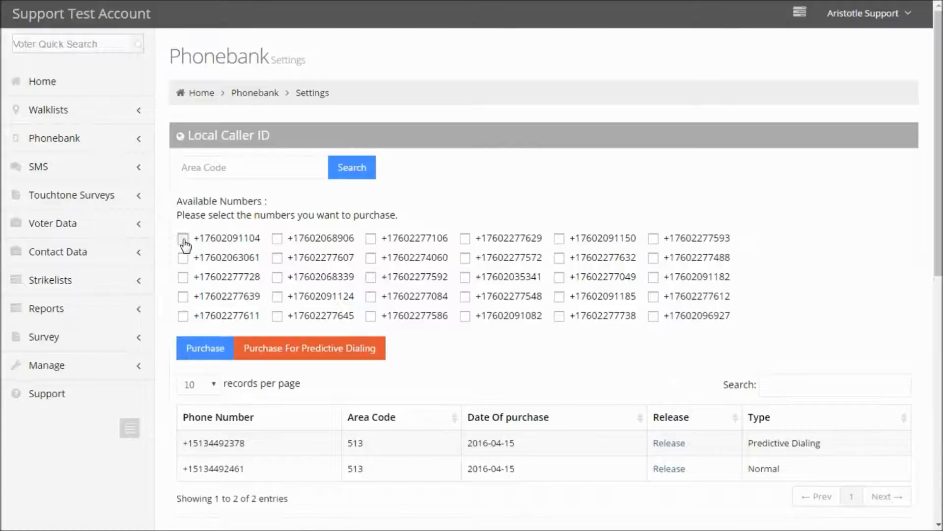
pyautogui.click(308, 352)
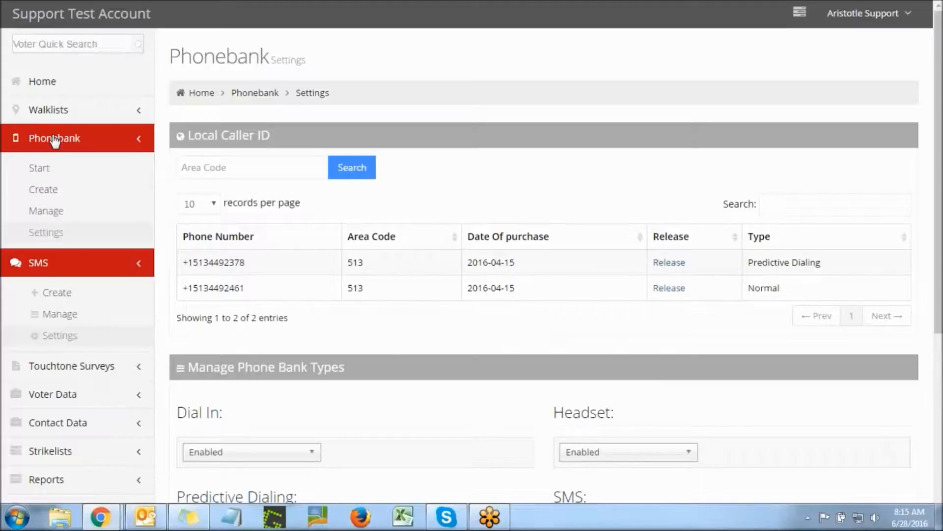
# - Assign the purchased predictive dialing number to the phone bank "Phonebank test 5/19/16" and confirm the update
pyautogui.click(48, 216)
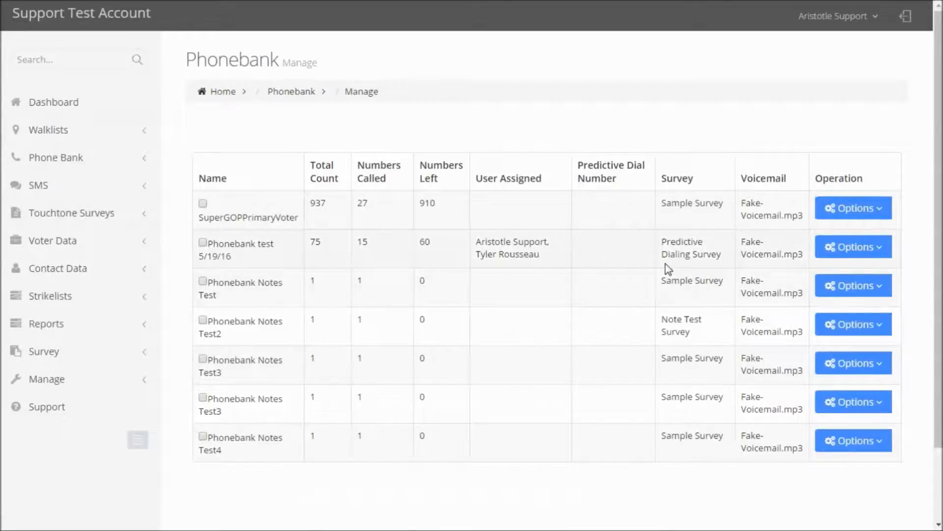
pyautogui.click(867, 251)
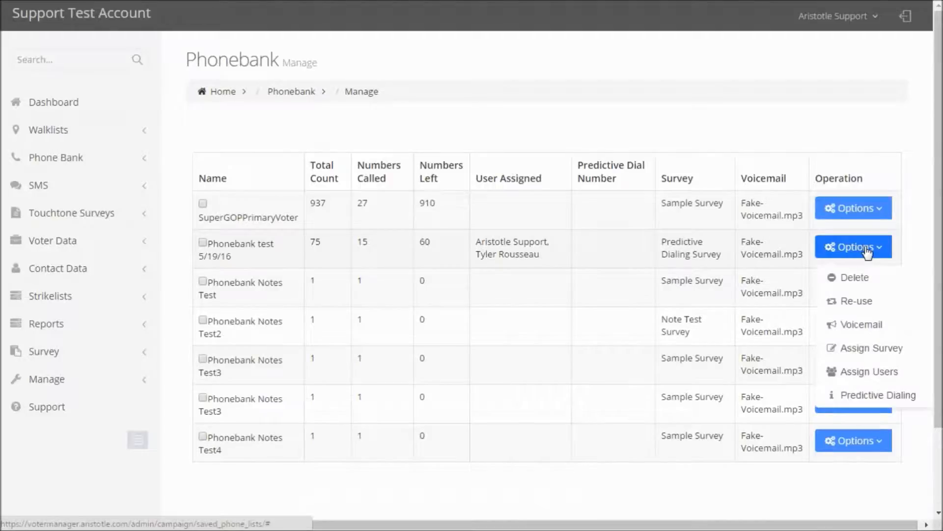
pyautogui.click(886, 400)
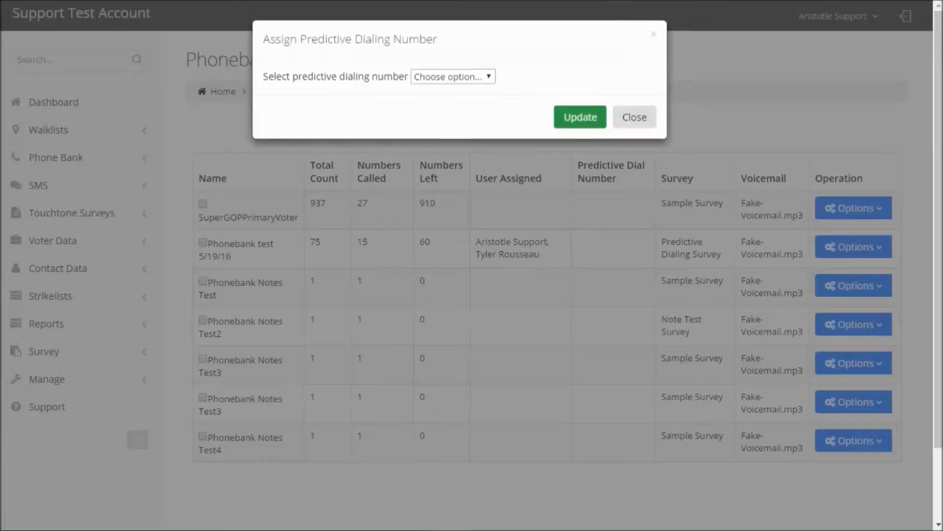
pyautogui.click(490, 79)
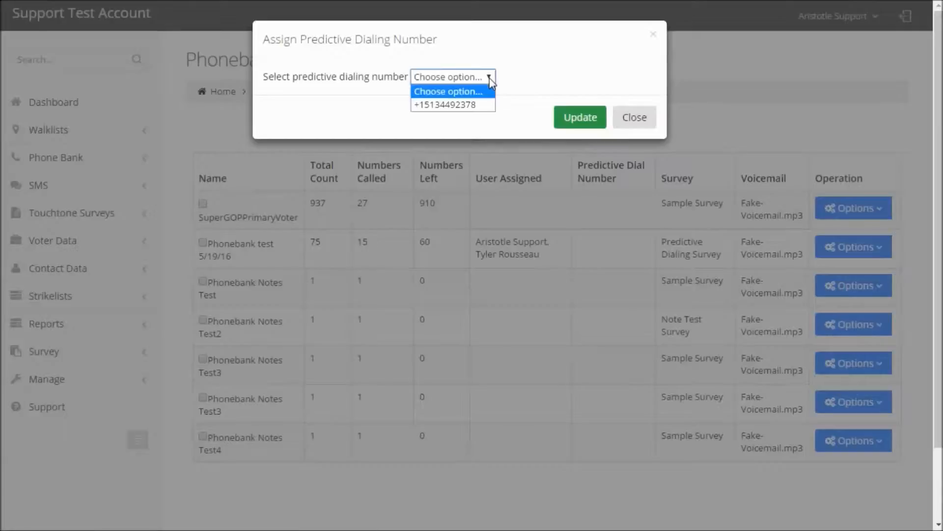
pyautogui.click(483, 105)
pyautogui.click(580, 120)
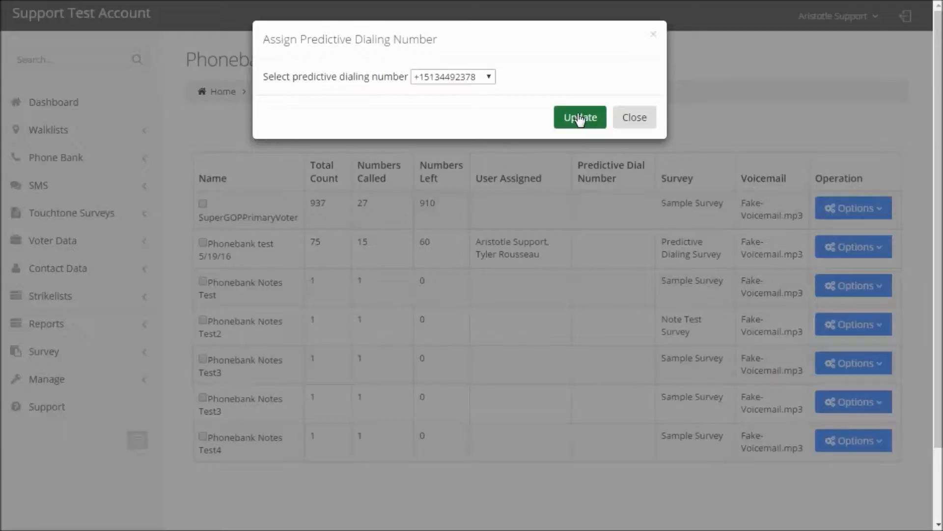
pyautogui.click(569, 119)
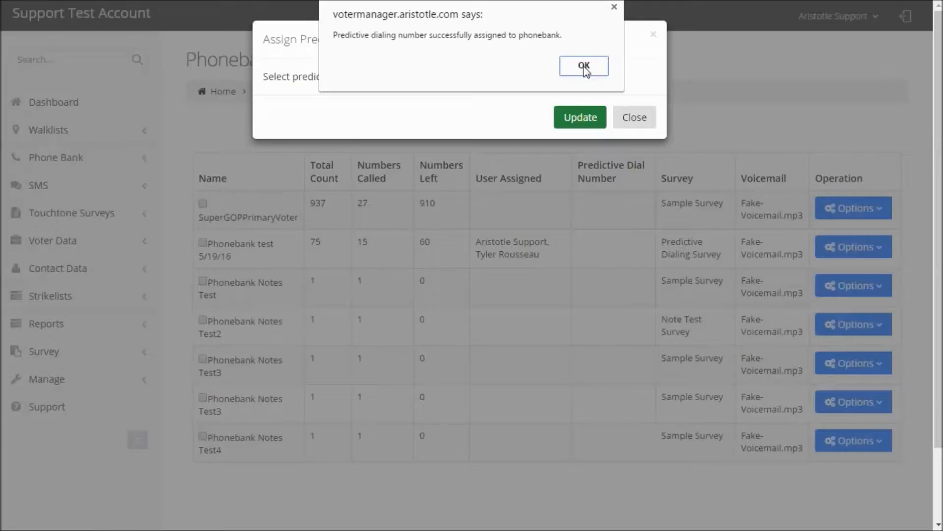
pyautogui.click(585, 68)
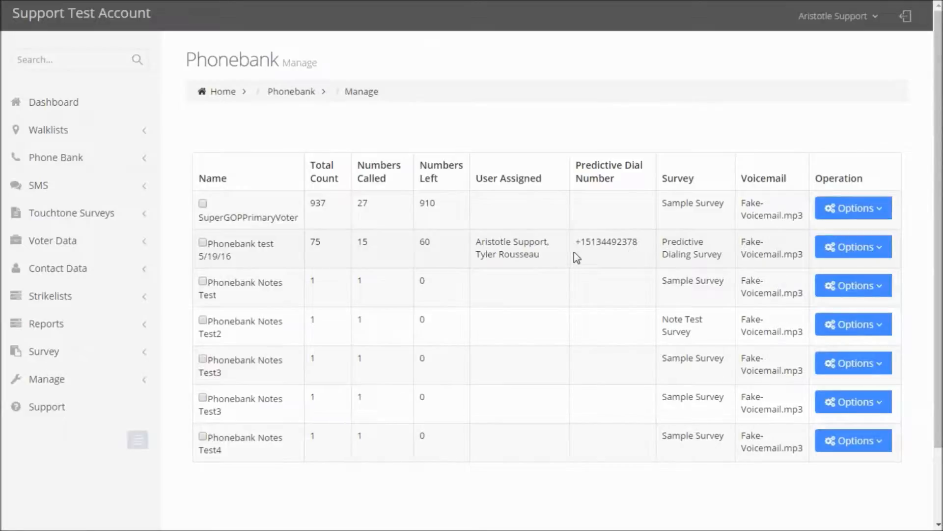
# - Review the users assigned to the phone bank "Phonebank test 5/19/16" and update the assignments with the current selection
pyautogui.click(872, 251)
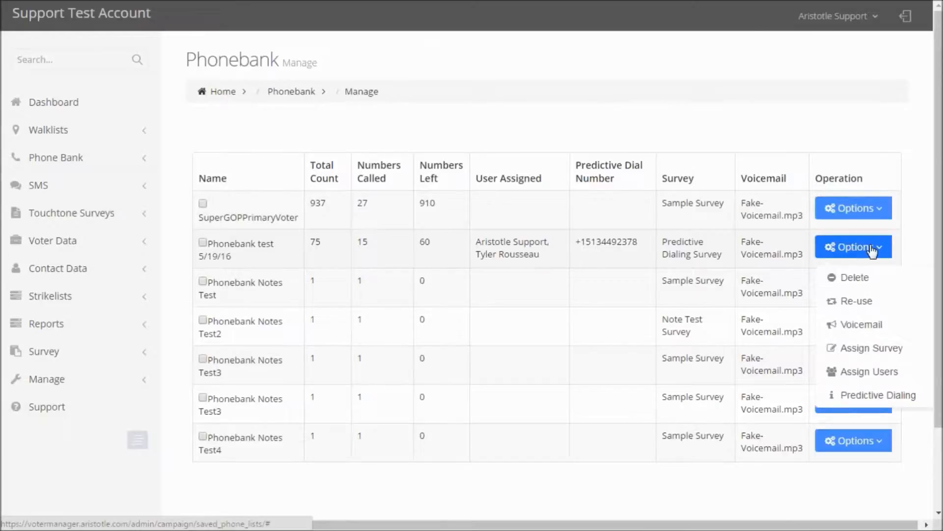
pyautogui.click(885, 378)
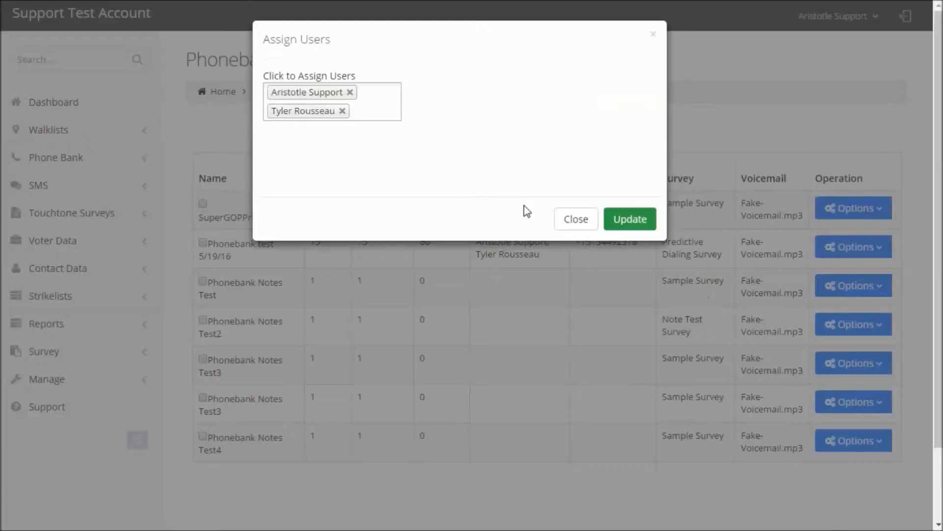
pyautogui.click(374, 103)
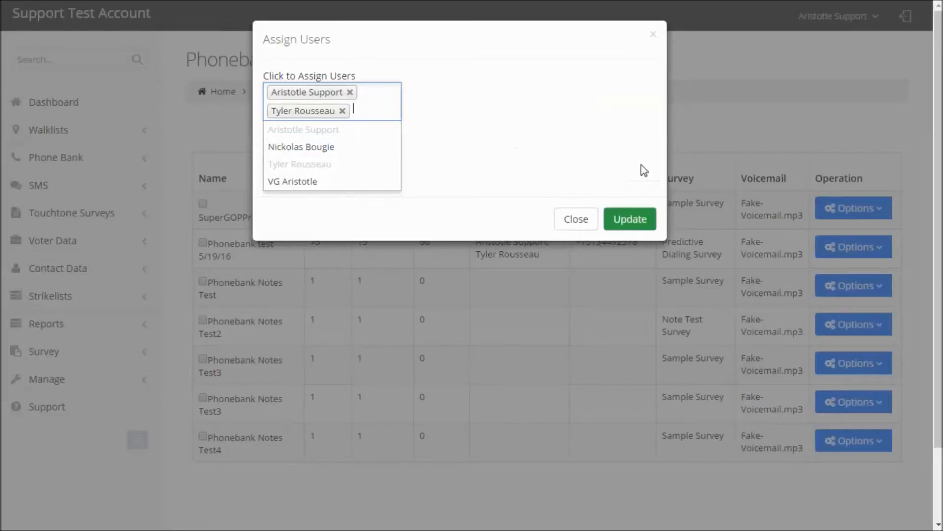
pyautogui.click(626, 156)
pyautogui.click(611, 220)
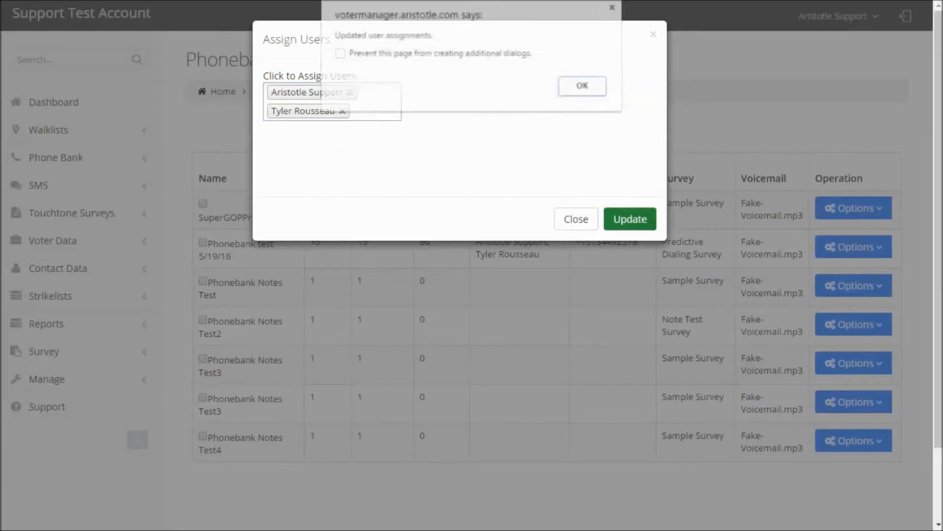
pyautogui.click(583, 85)
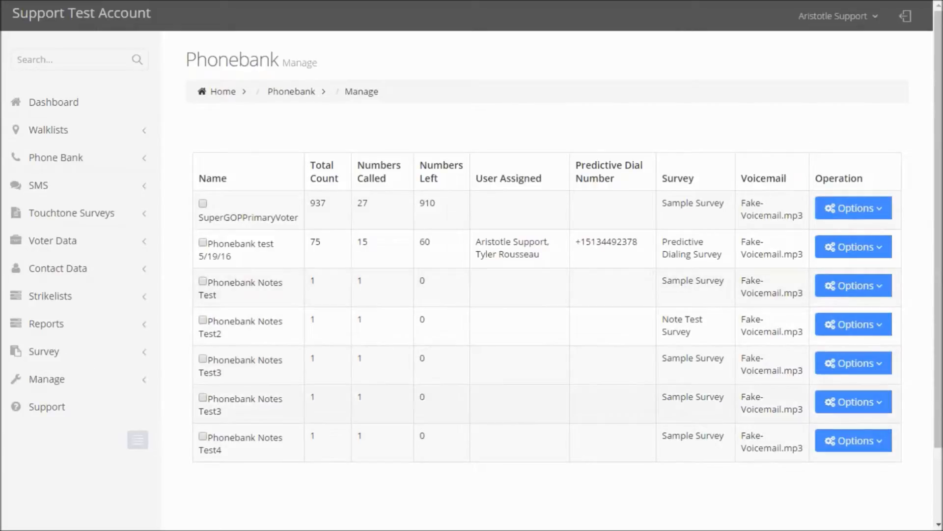
# - Generate a predictive dialing PIN in the Aristotle Support team user's profile, then return to the home page
pyautogui.click(142, 385)
pyautogui.scroll(-2, 131, 386)
pyautogui.click(67, 325)
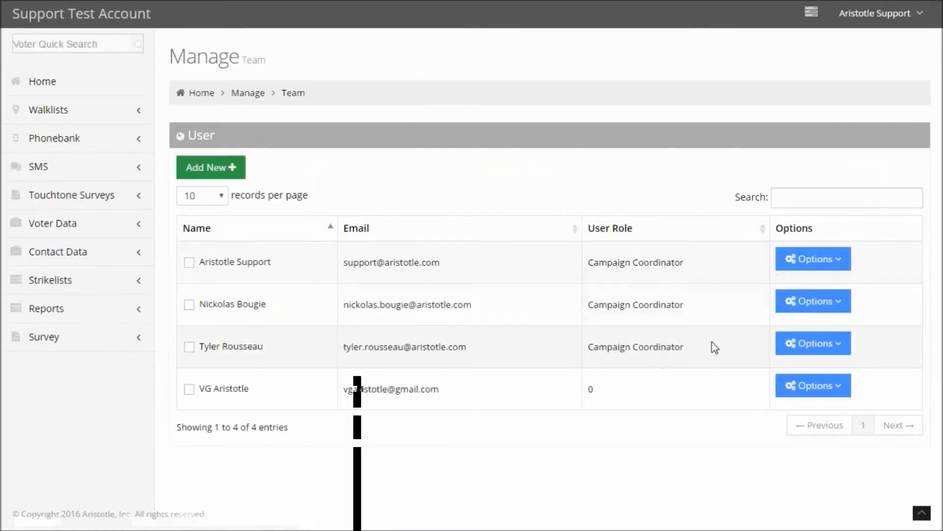
pyautogui.click(835, 259)
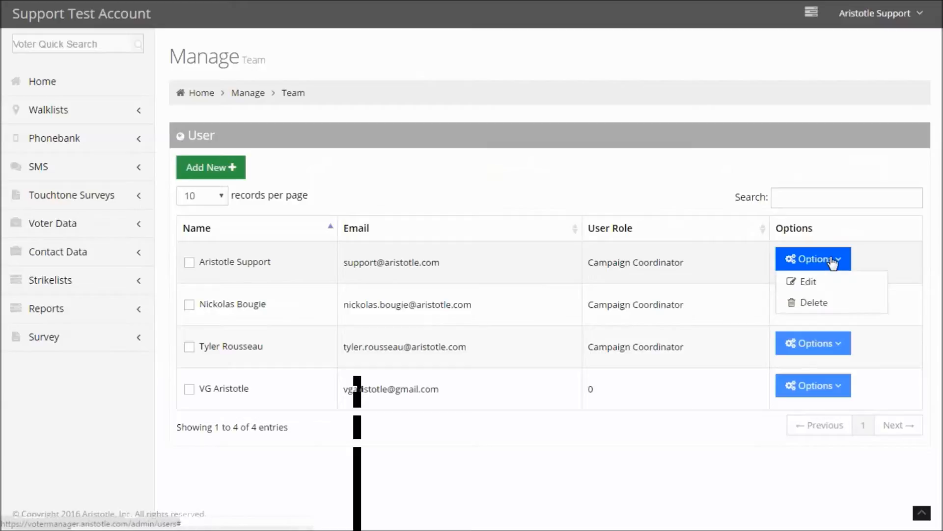
pyautogui.click(806, 282)
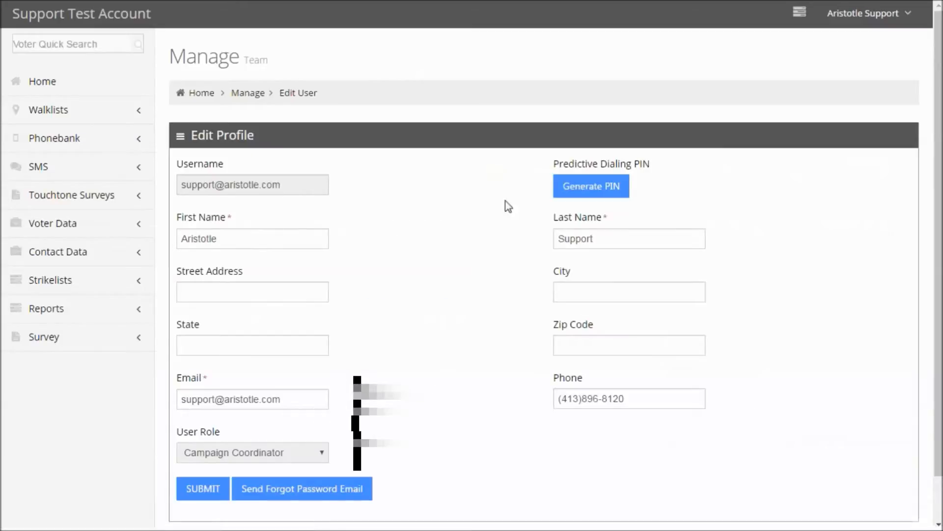
pyautogui.click(596, 193)
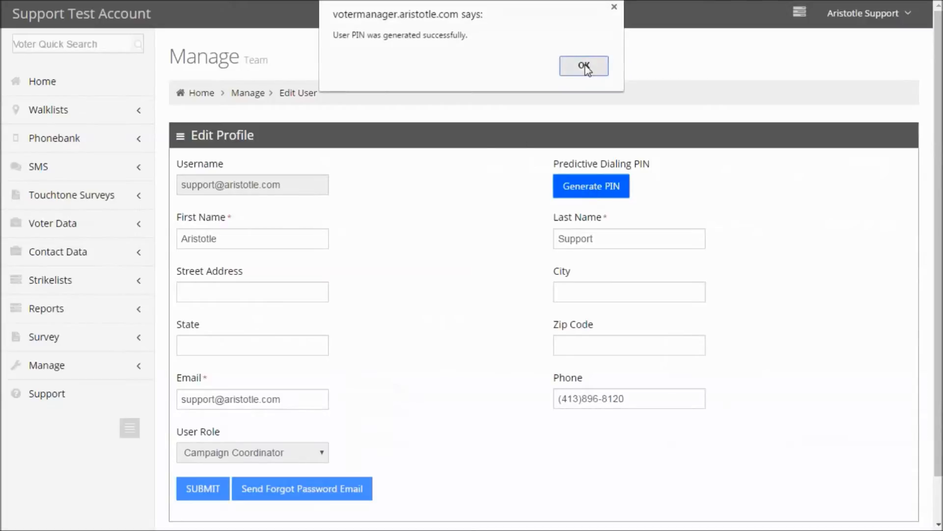
pyautogui.click(584, 66)
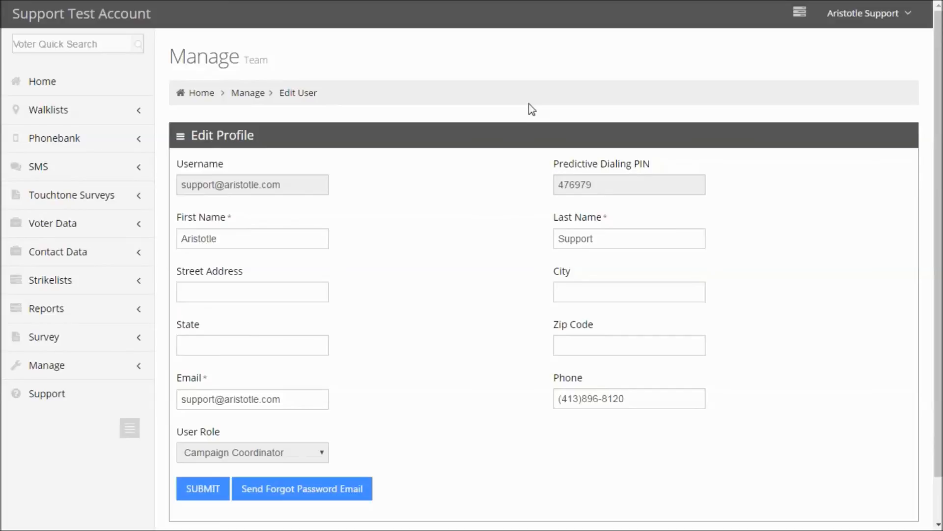
pyautogui.click(41, 86)
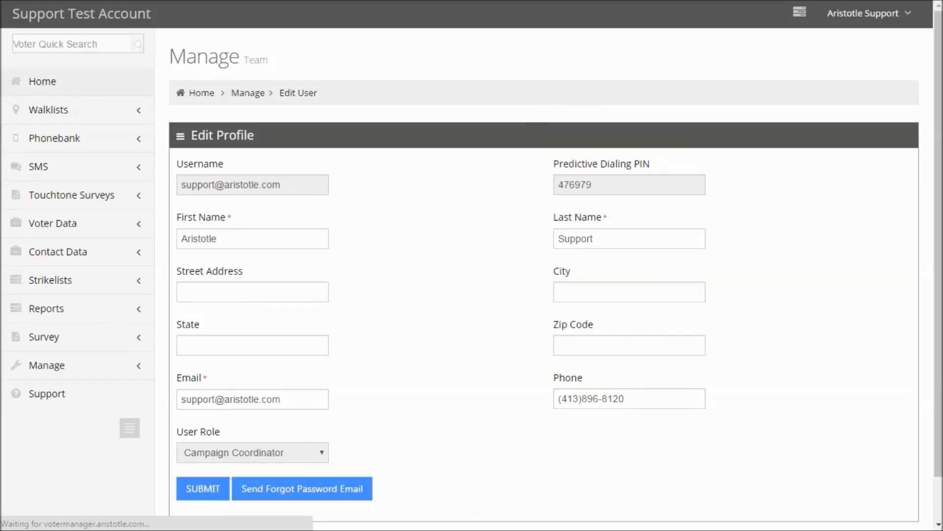